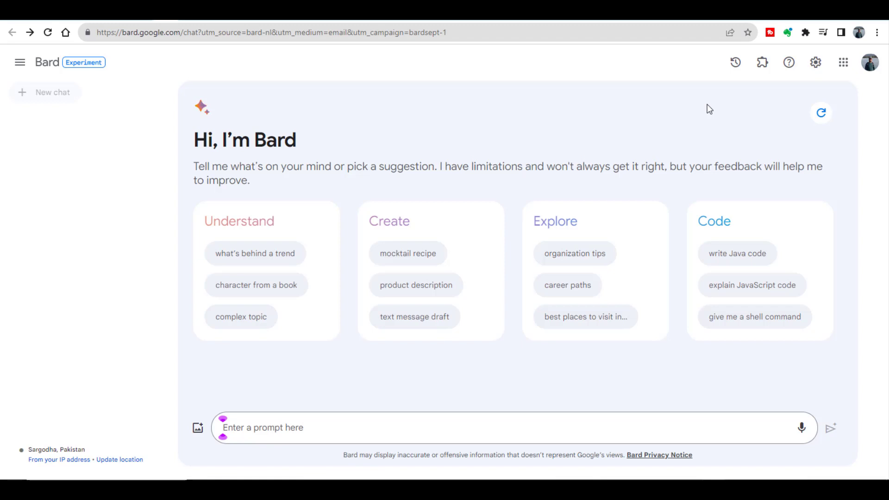
Open the Extensions page from the puzzle-piece icon to see Flights, Hotels and Maps.
left_click(767, 72)
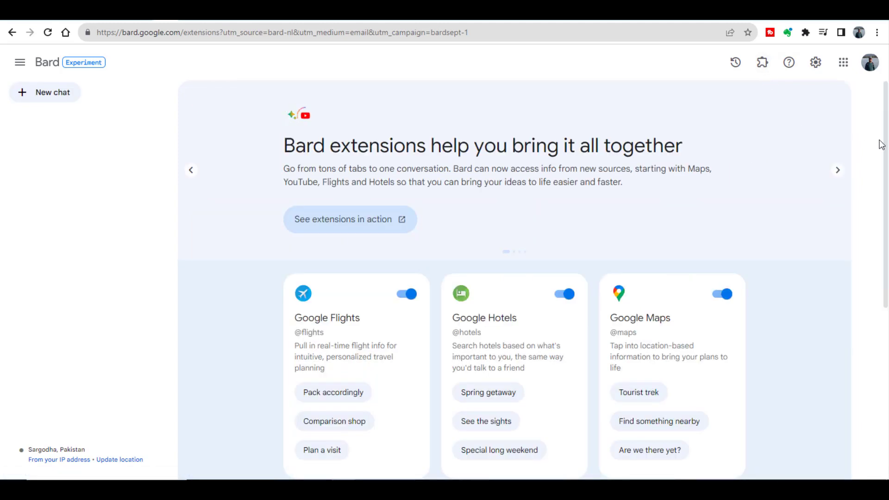
left_click_drag(888, 122, 888, 212)
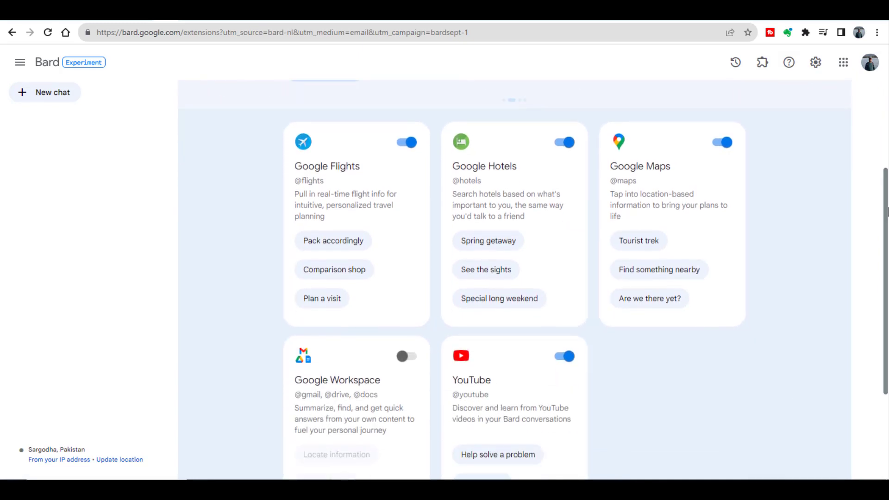
scroll(888, 211, "down", 3)
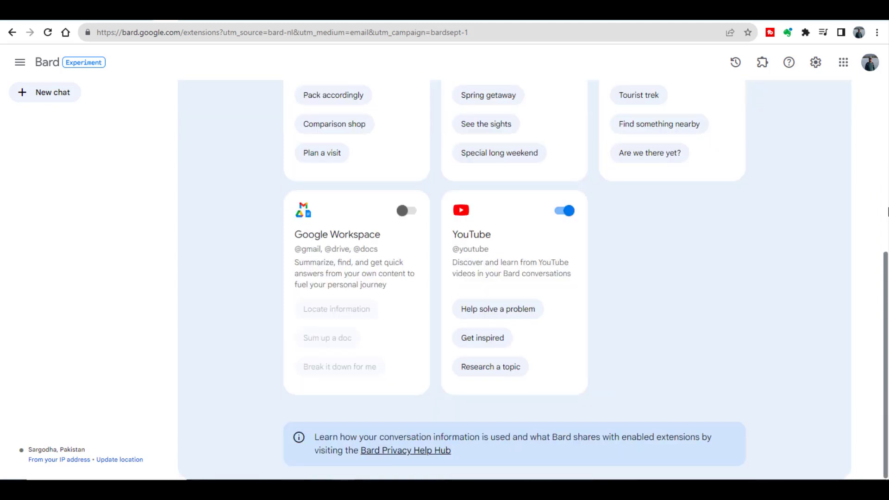
scroll(887, 204, "up", 6)
left_click_drag(888, 193, 887, 297)
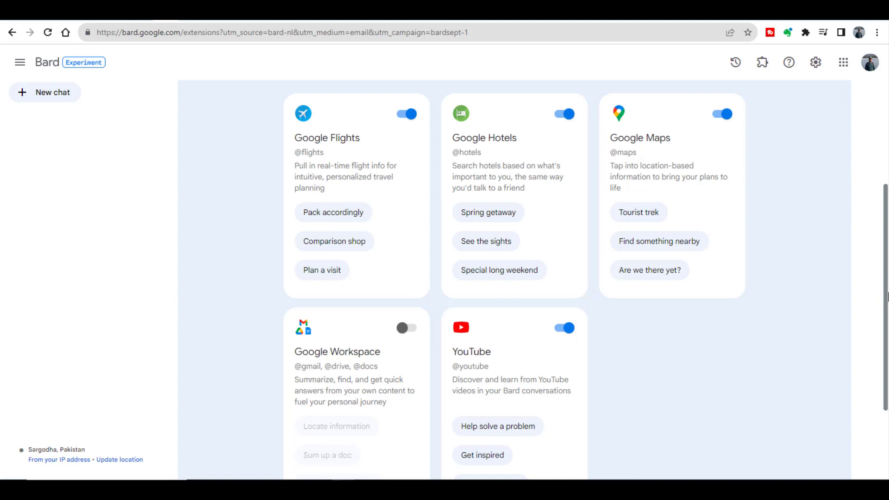
scroll(637, 379, "up", 1)
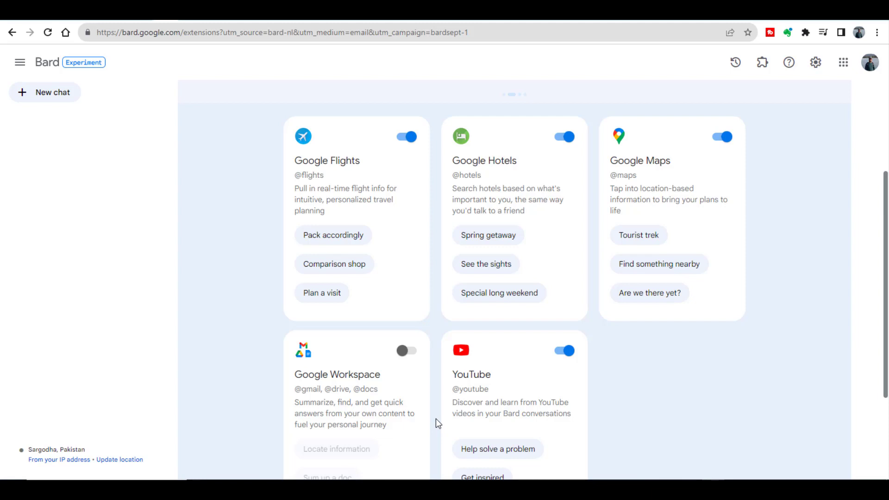
Switch on the Google Workspace extension and confirm connecting it to Bard.
left_click(411, 354)
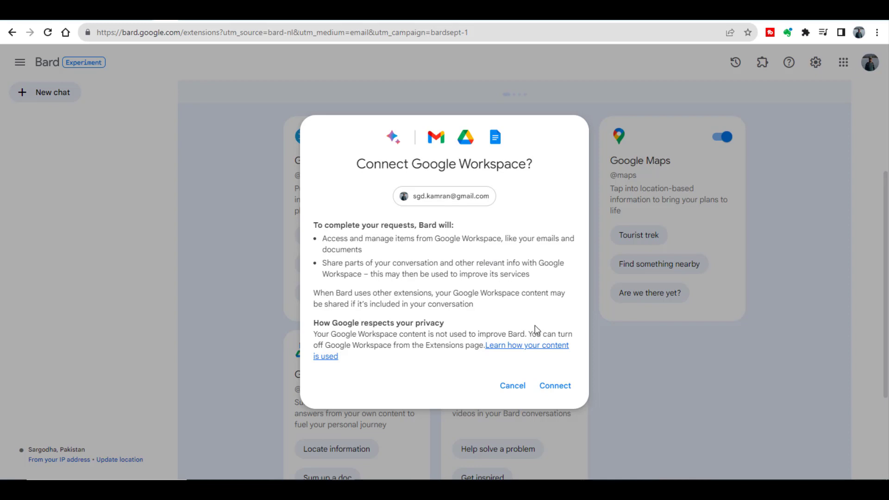
left_click(556, 388)
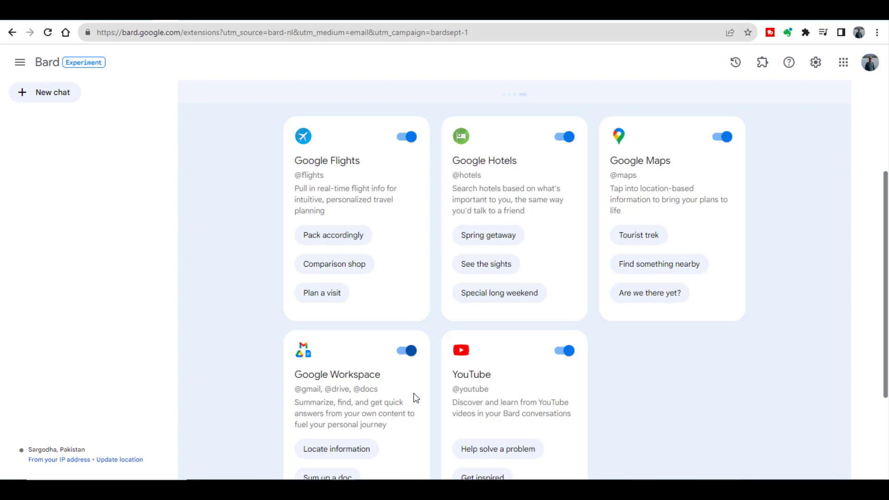
scroll(694, 229, "down", 3)
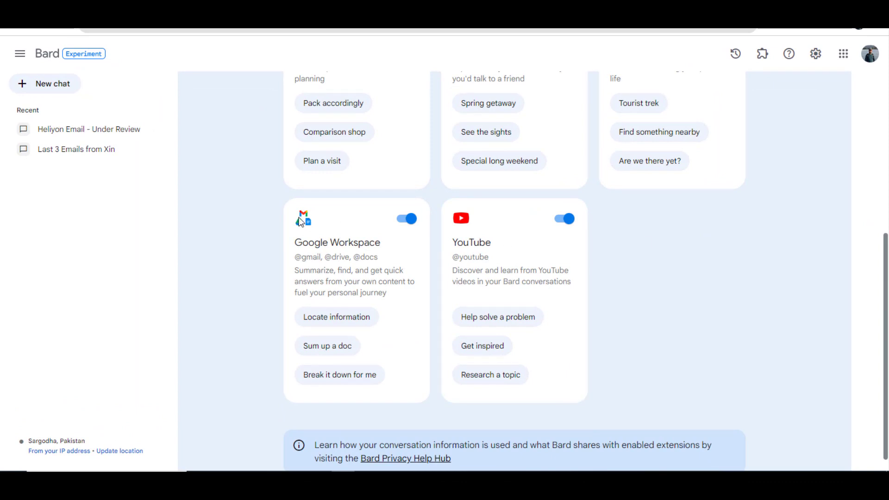
Replace the example prompt with 'At which dates i received last 5 emails from AOM and summarize those emails.'.
left_click(354, 323)
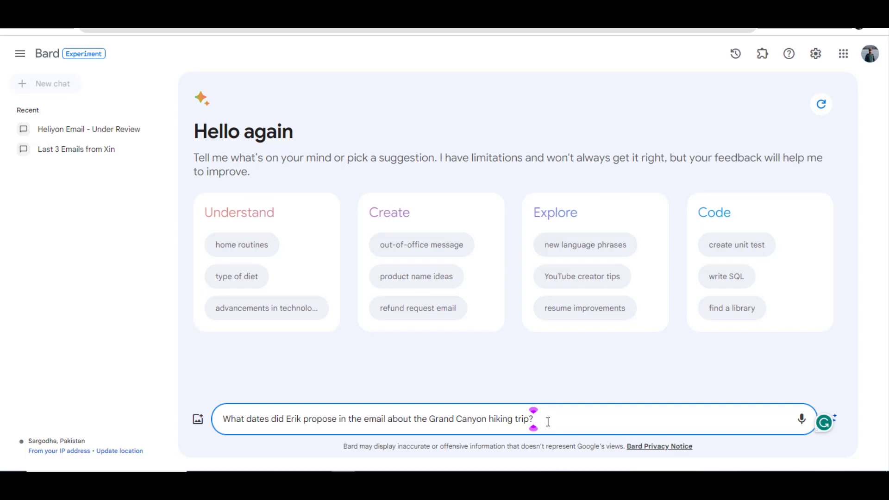
left_click_drag(549, 422, 161, 414)
key("BackSpace")
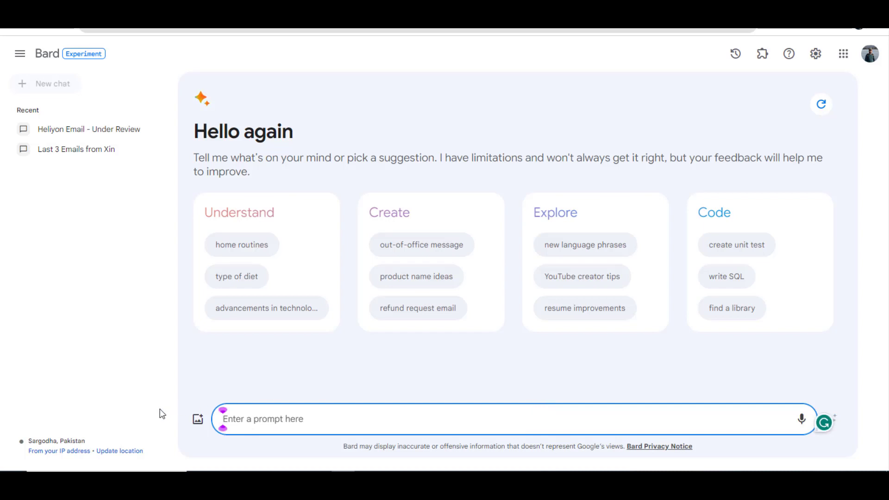
type("Wha")
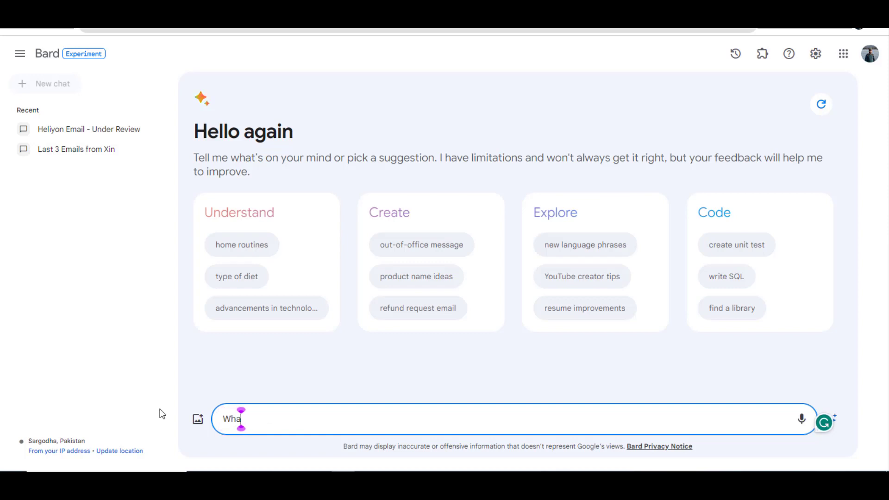
key("BackSpace")
key("BackSpace")
key("BackSpace")
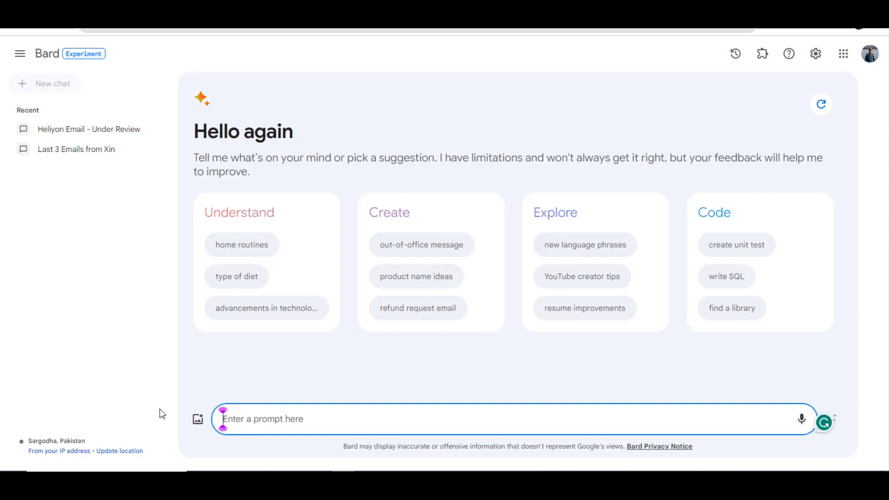
type("At")
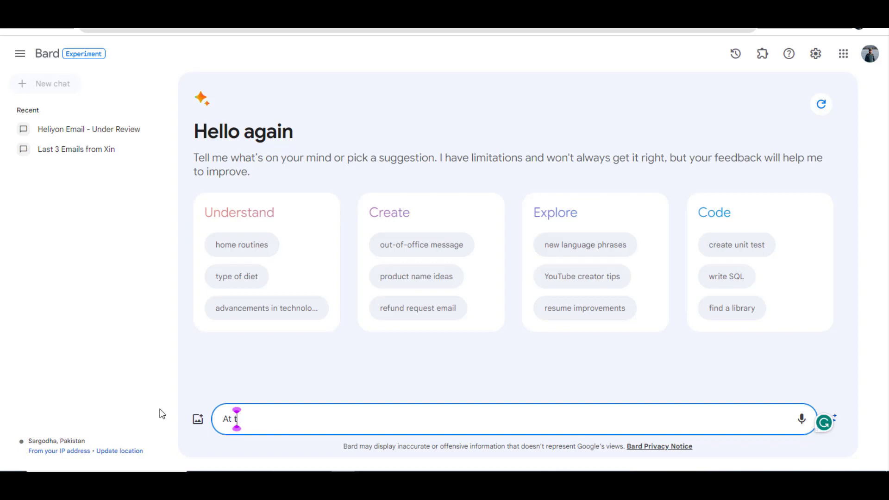
type(" which")
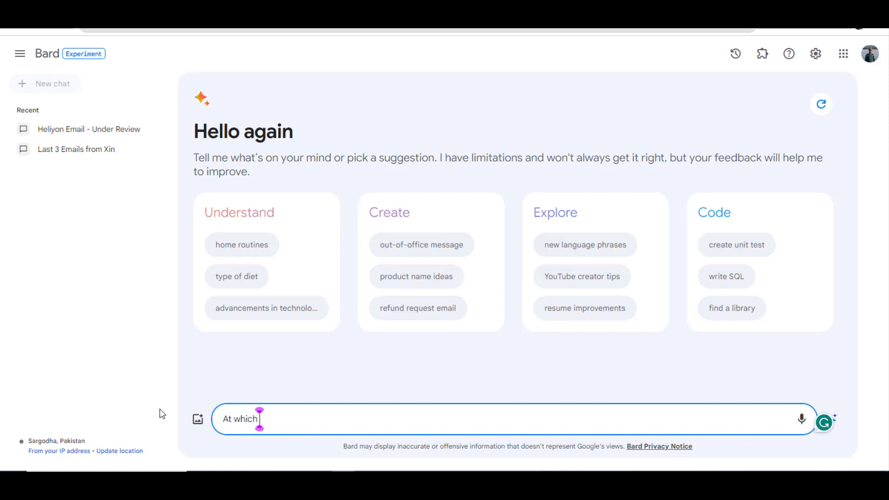
type(" dates i")
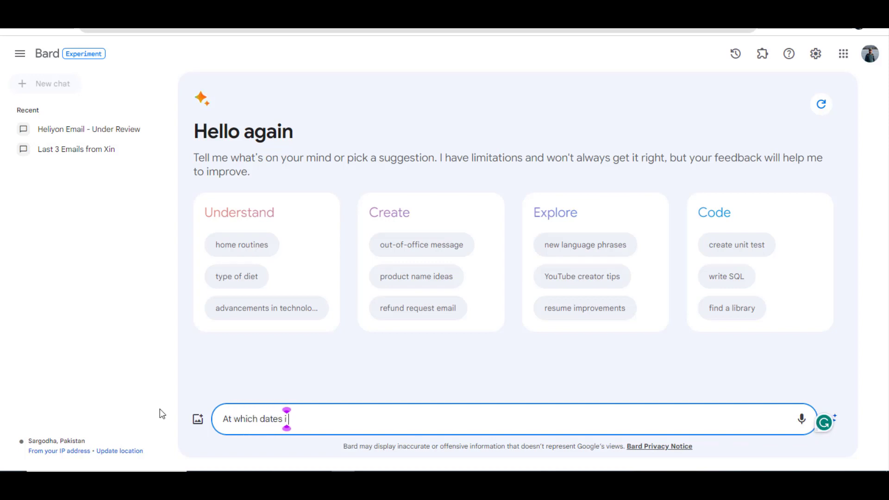
type(" received ")
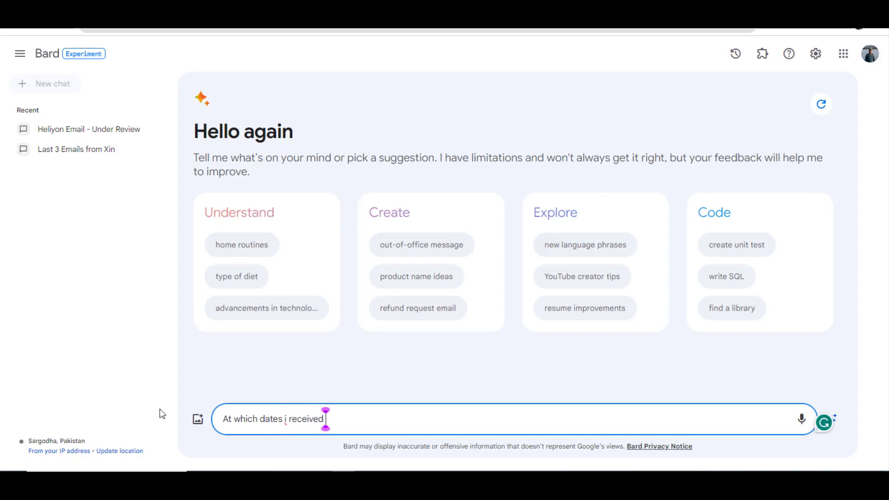
type("emails")
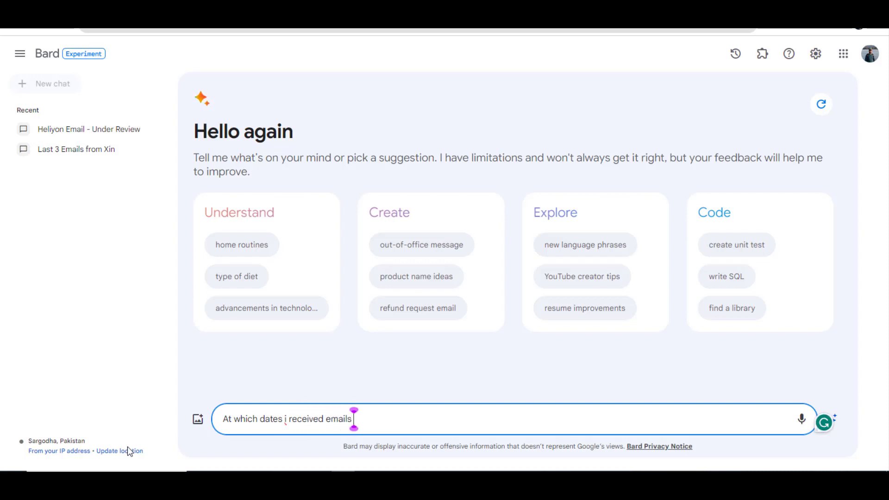
type(" from AOM")
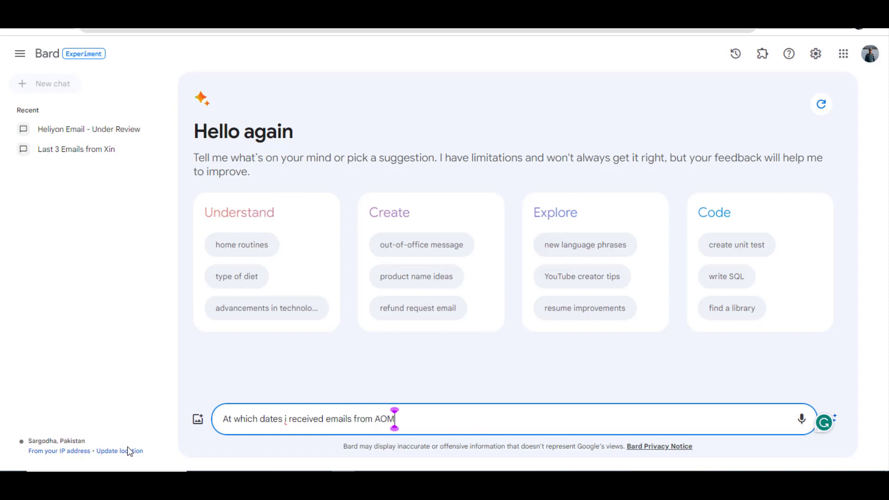
type(" and summar")
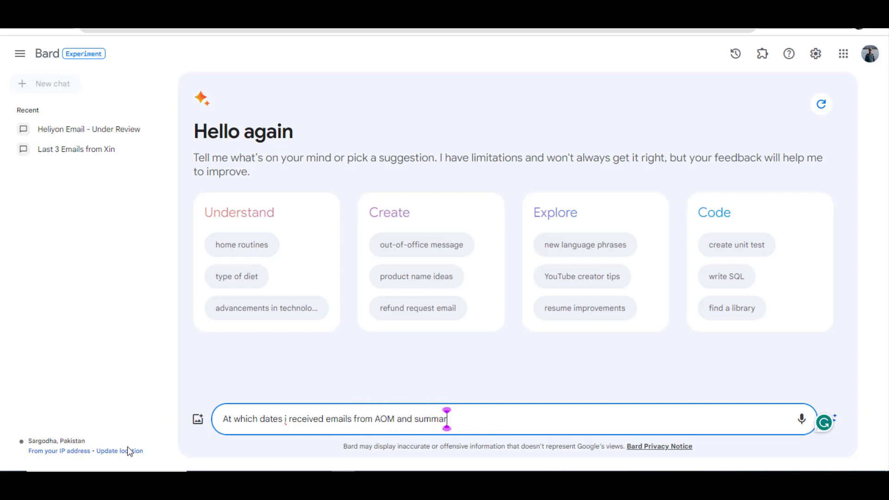
type("ize tho")
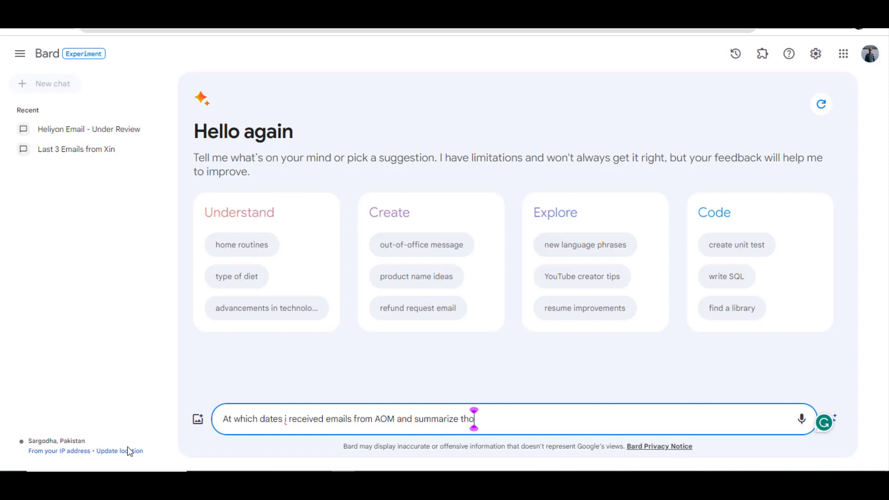
type("se emails")
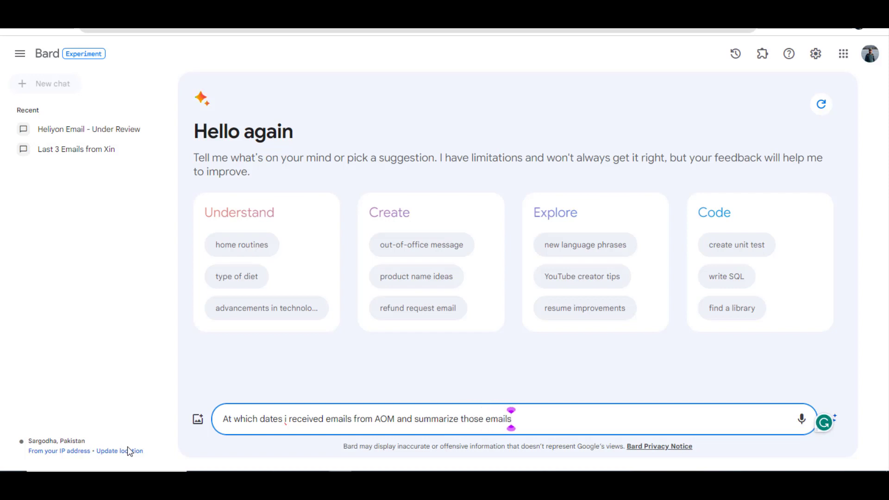
type(".")
left_click(326, 420)
type("last 5")
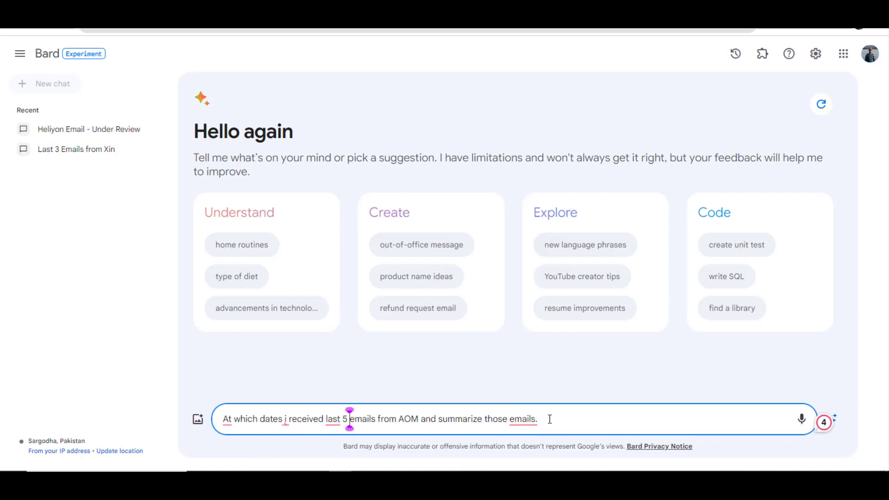
left_click(550, 419)
mouse_move(536, 419)
Send the AOM email question and scroll through Bard's Gmail-based answer.
key("Return")
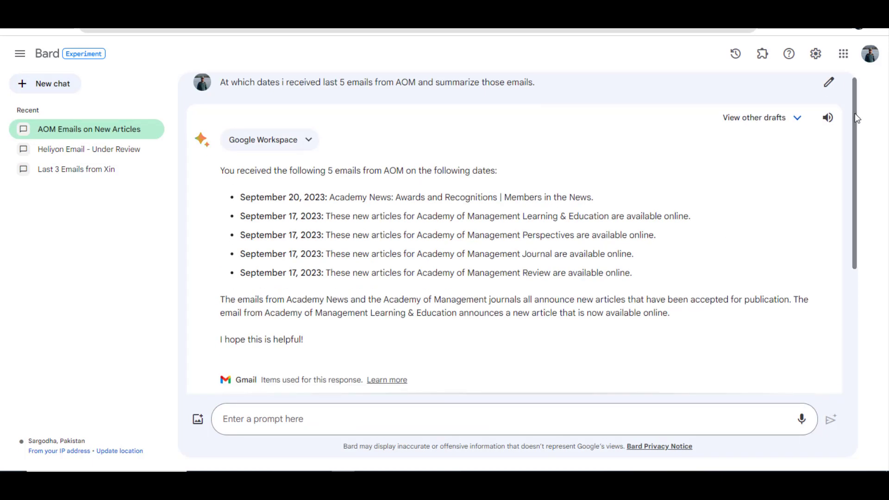
left_click_drag(857, 119, 859, 129)
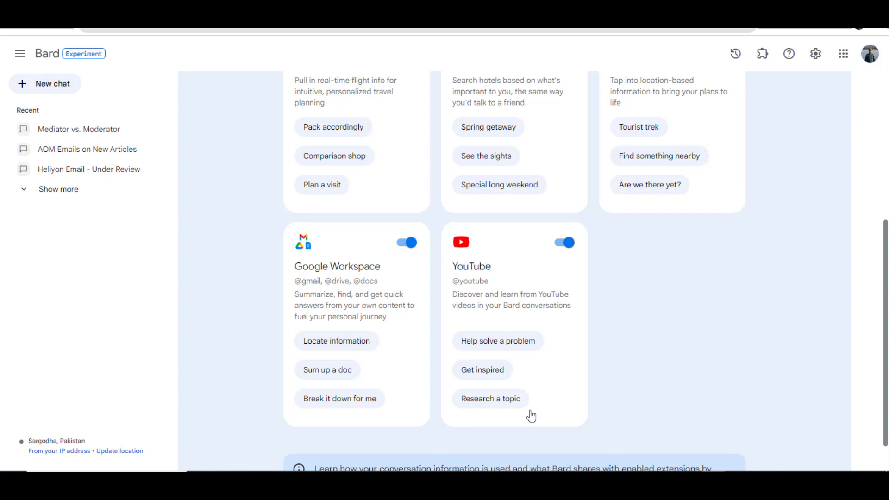
Replace the YouTube research prompt with the mediator-versus-moderator question asking for relevant videos, and send it.
left_click(506, 404)
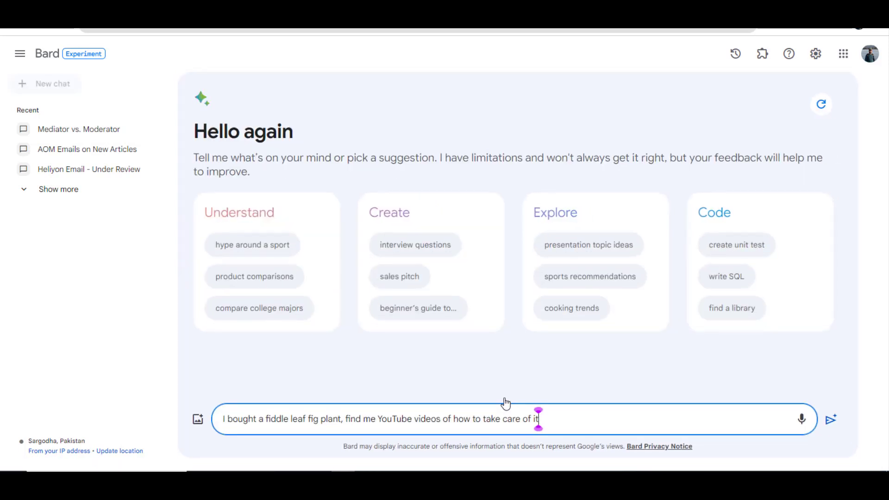
left_click_drag(551, 422, 175, 393)
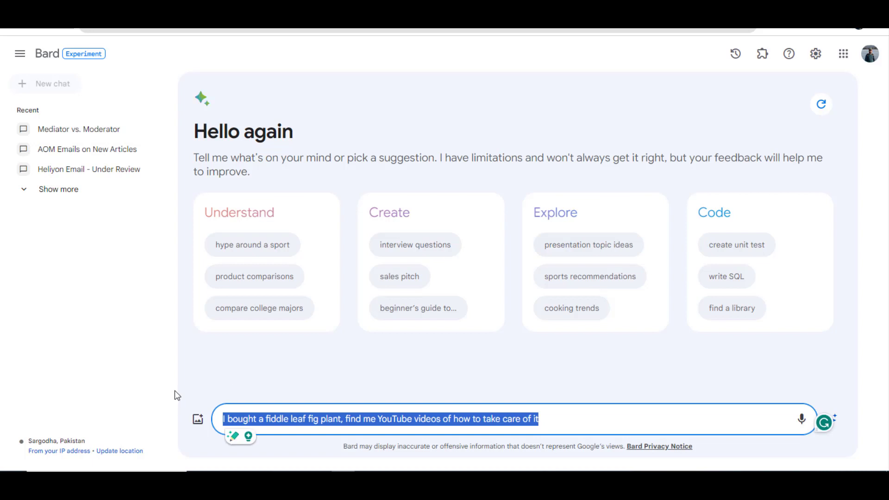
type("I want to know about difference between mediator and a moderator")
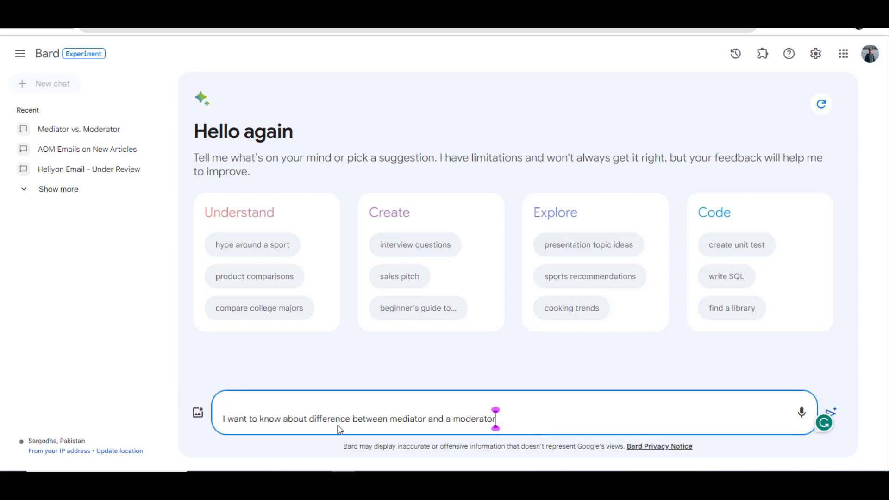
type("in research, suggest")
type("rele")
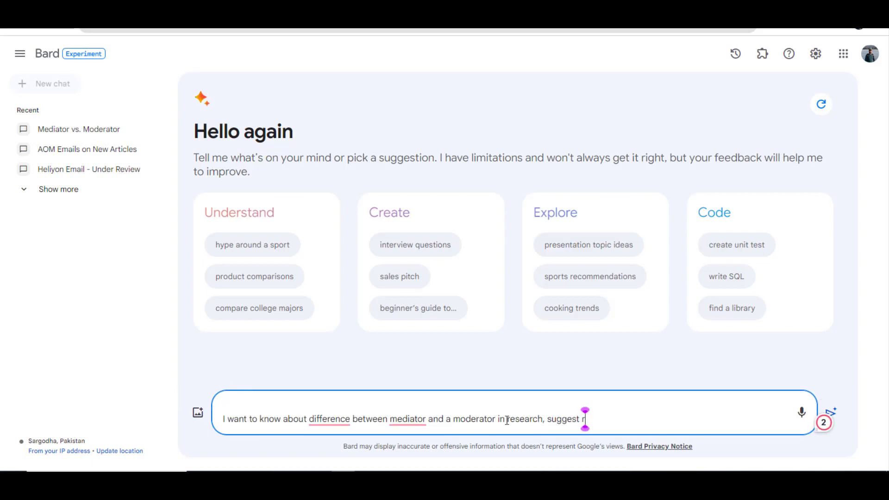
type("vant video")
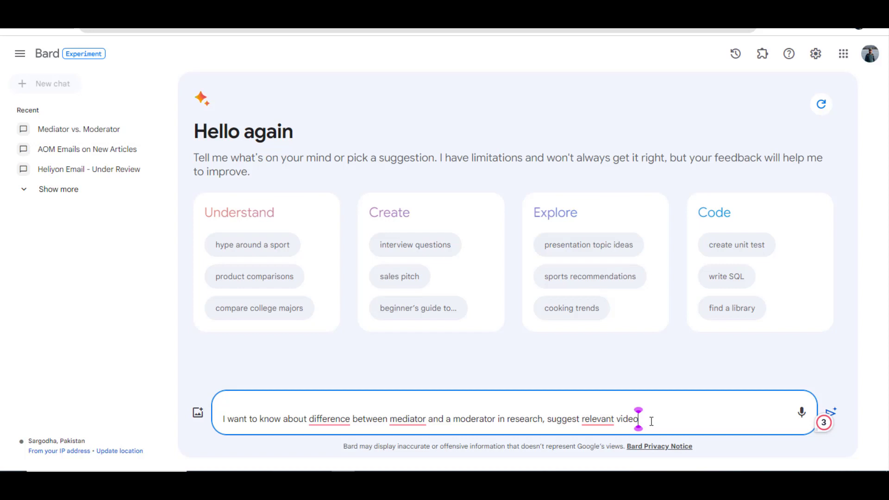
type("s")
key("Return")
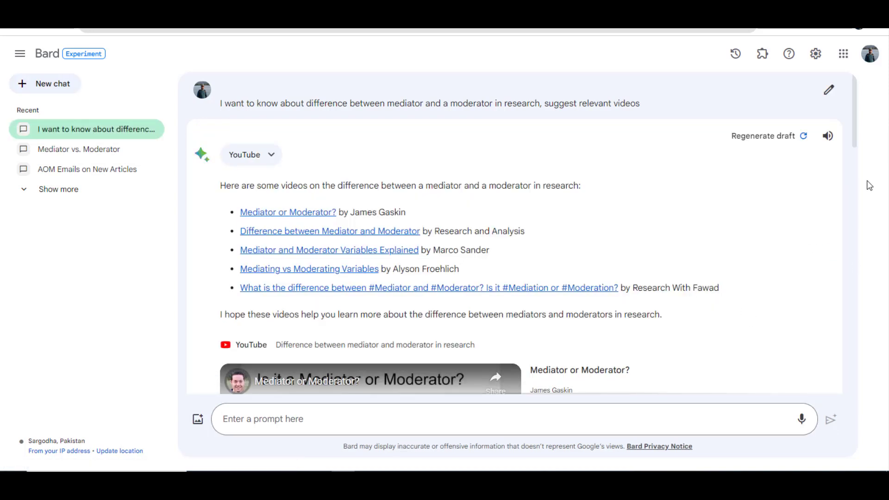
Scroll through the five suggested YouTube videos and place the cursor in the prompt box for a follow-up.
scroll(856, 130, "down", 1)
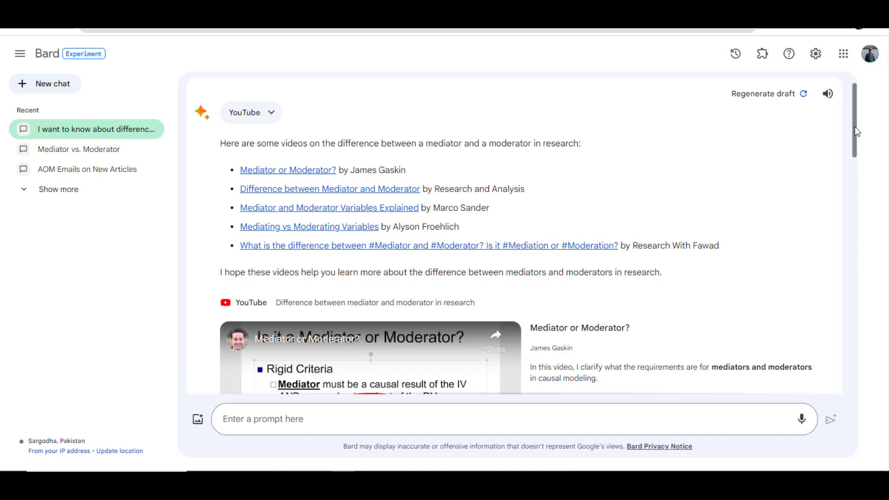
left_click_drag(855, 131, 852, 199)
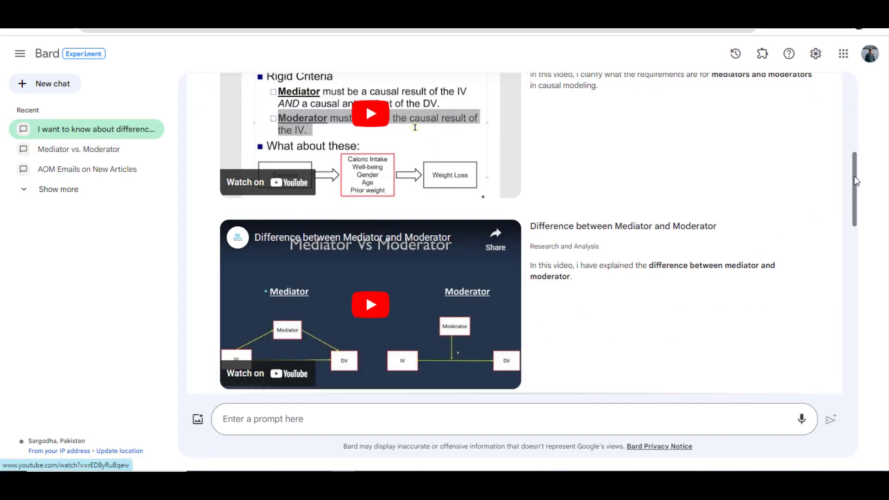
left_click_drag(858, 174, 831, 332)
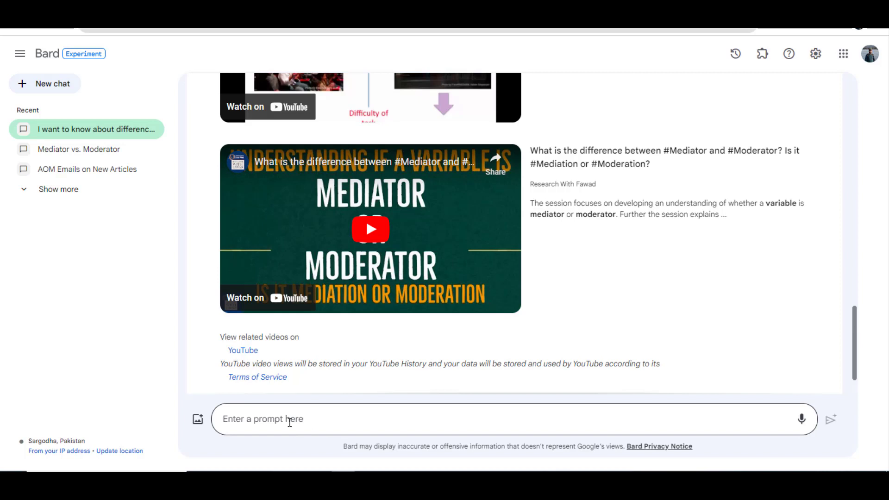
left_click(290, 422)
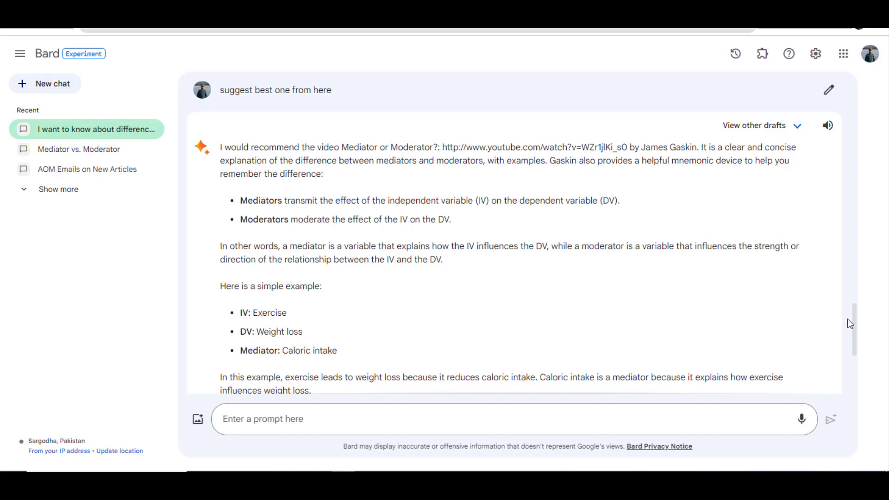
Scroll through Bard's best-video recommendation answer.
scroll(852, 325, "down", 3)
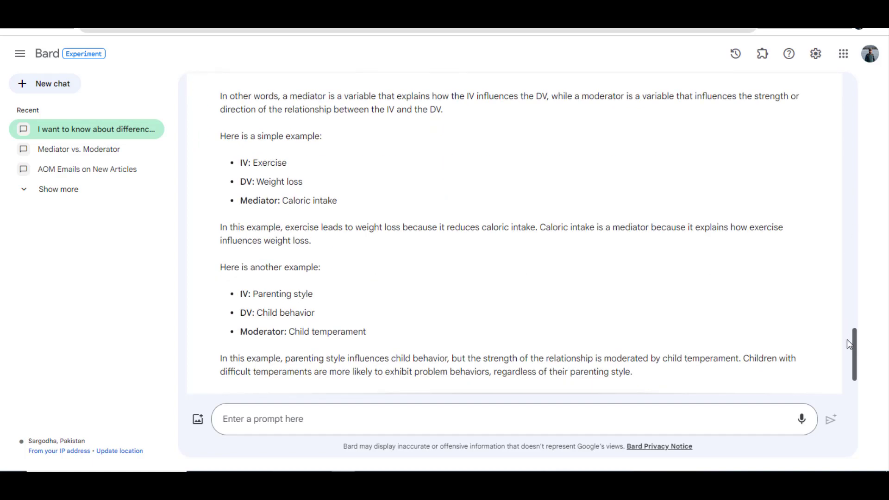
scroll(850, 344, "down", 2)
left_click_drag(849, 357, 858, 141)
scroll(855, 239, "up", 1)
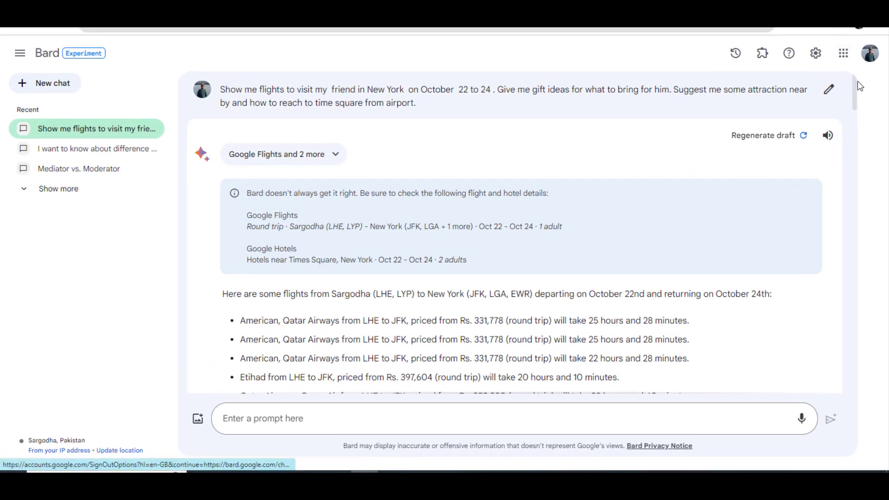
left_click_drag(858, 88, 854, 102)
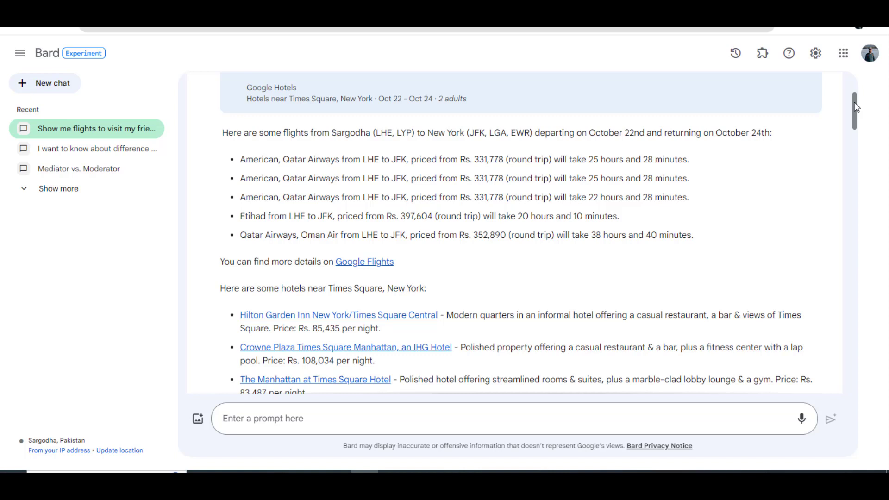
left_click_drag(851, 101, 855, 122)
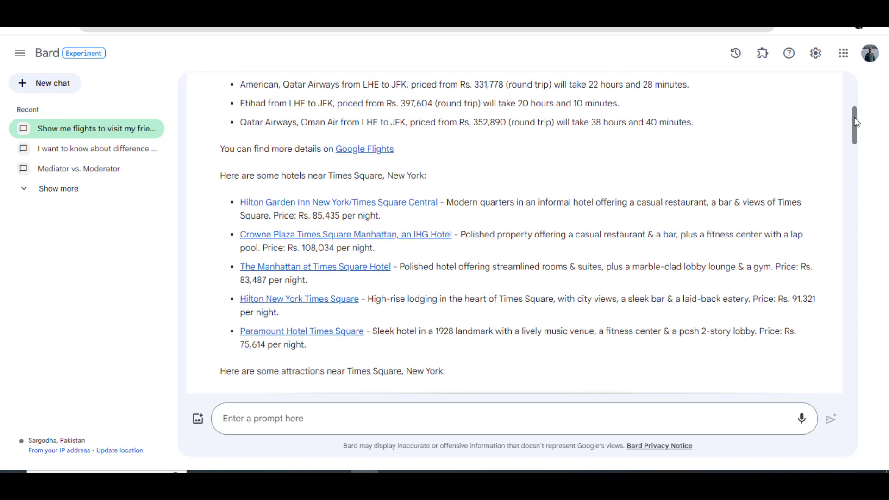
left_click_drag(856, 121, 857, 128)
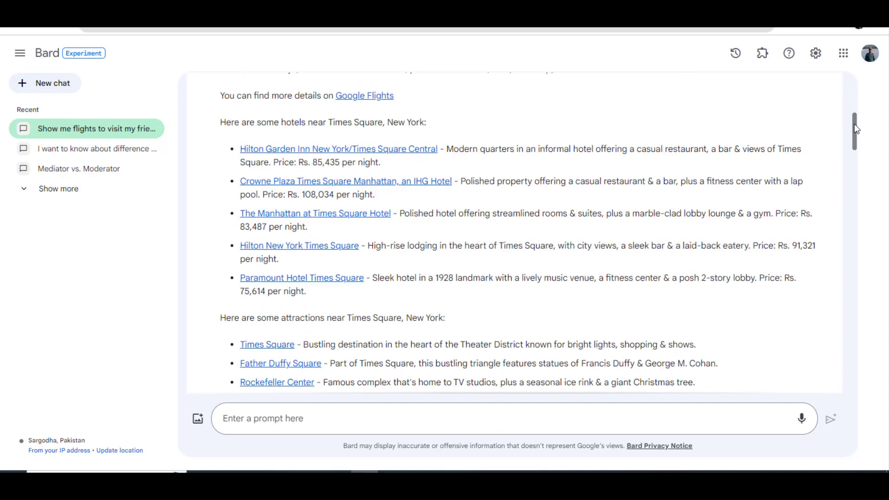
left_click_drag(856, 129, 857, 143)
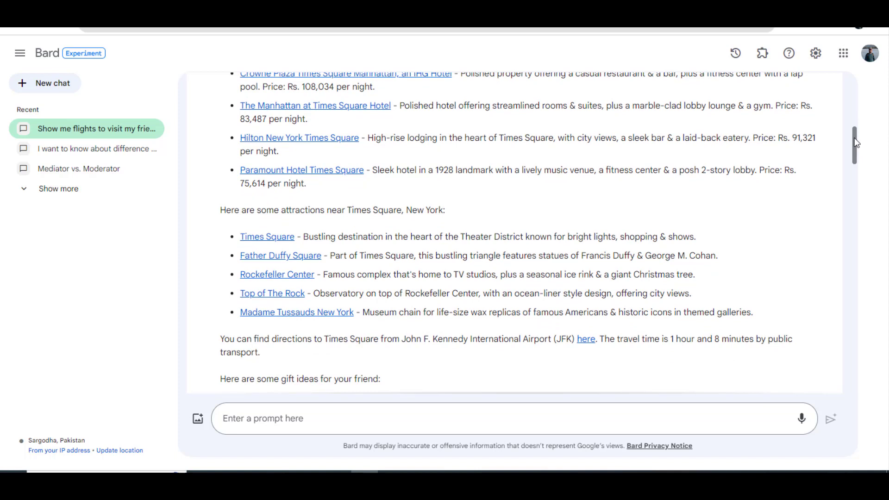
left_click_drag(856, 143, 857, 164)
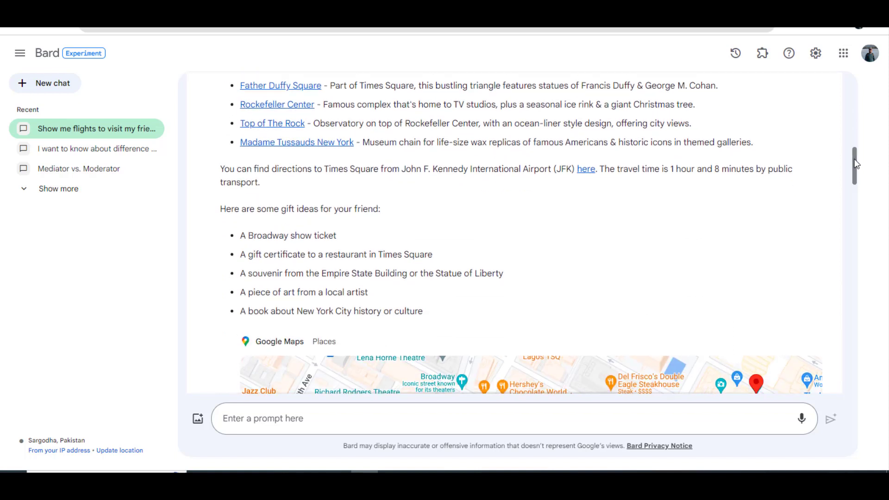
left_click_drag(856, 164, 855, 187)
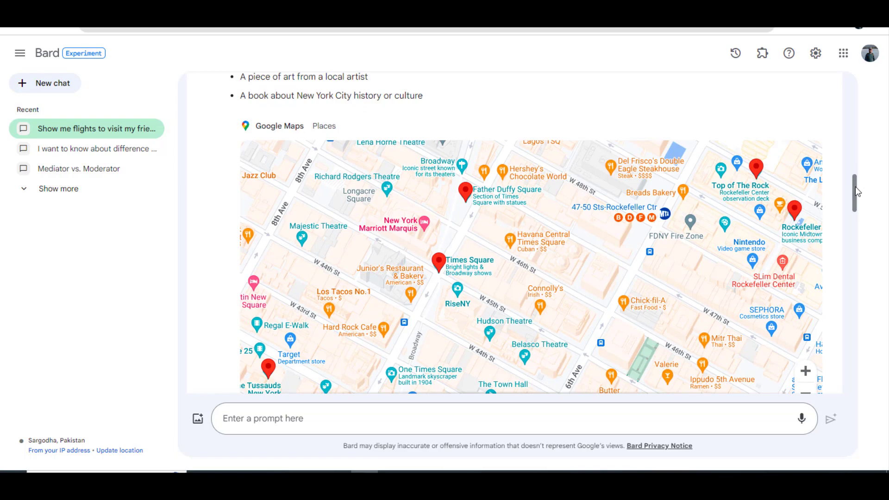
left_click_drag(855, 187, 863, 233)
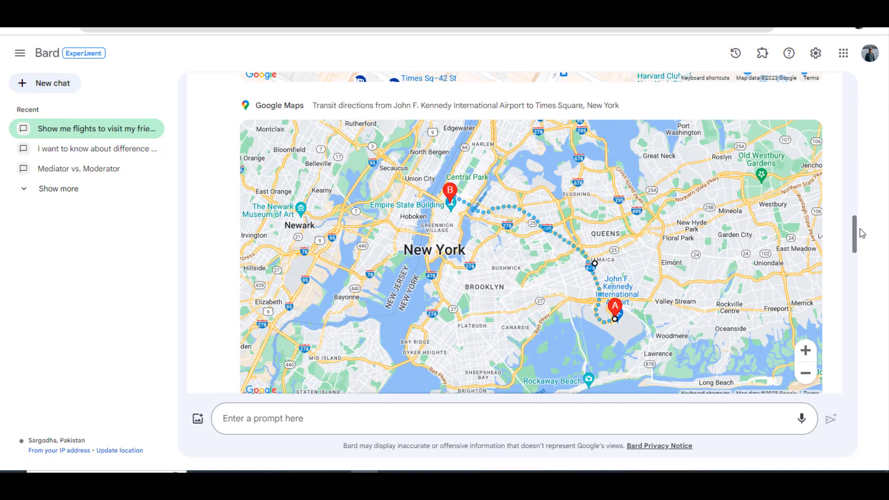